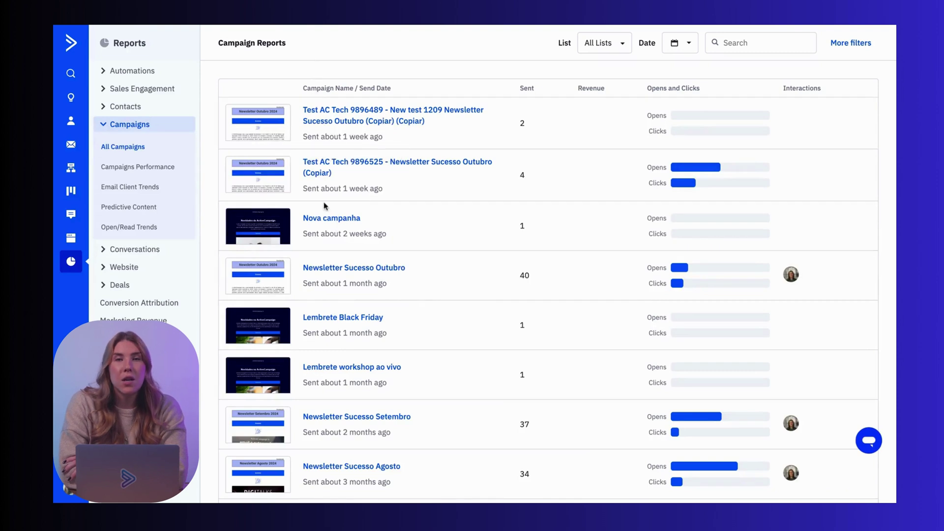
{"action": "scroll", "coordinate": [324, 206], "scroll_direction": "down", "scroll_amount": 2}
{"action": "scroll", "coordinate": [324, 206], "scroll_direction": "up", "scroll_amount": 2}
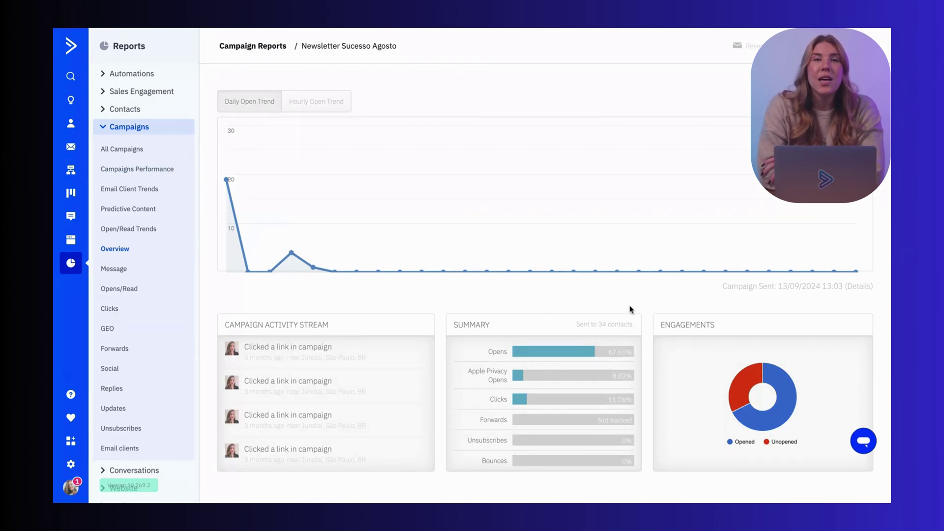
Step: View the campaign's link Clicks report, then its GEO engagement by country
{"action": "mouse_move", "coordinate": [246, 270]}
{"action": "left_click", "coordinate": [177, 315]}
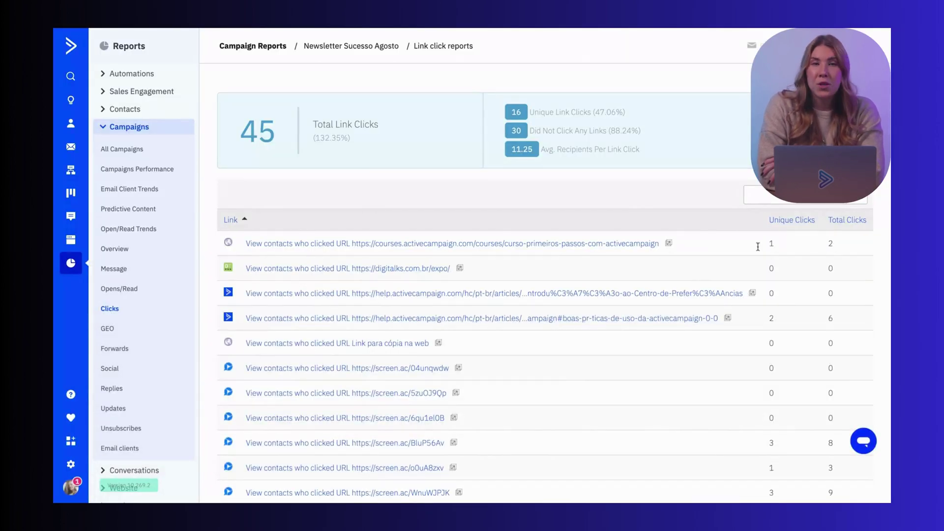
{"action": "left_click", "coordinate": [151, 329]}
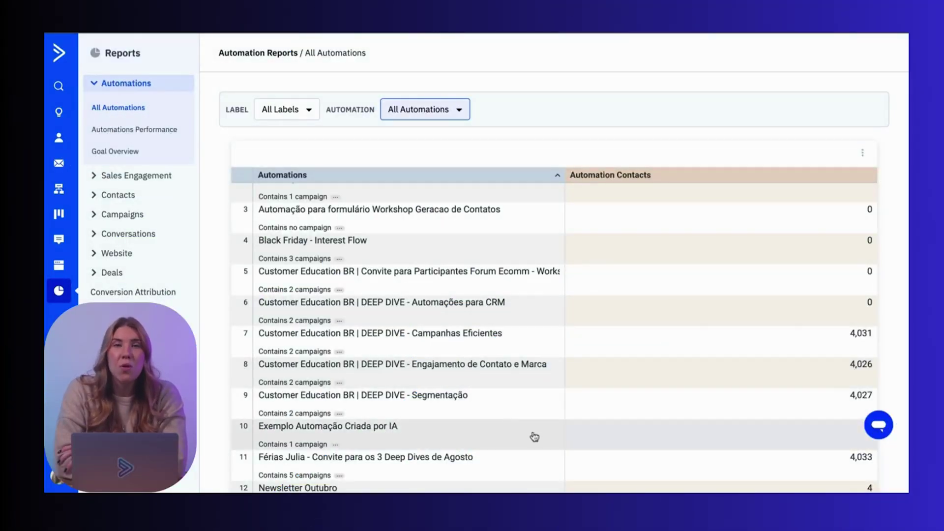
{"action": "scroll", "coordinate": [617, 448], "scroll_direction": "down", "scroll_amount": 2}
{"action": "scroll", "coordinate": [617, 448], "scroll_direction": "down", "scroll_amount": 3}
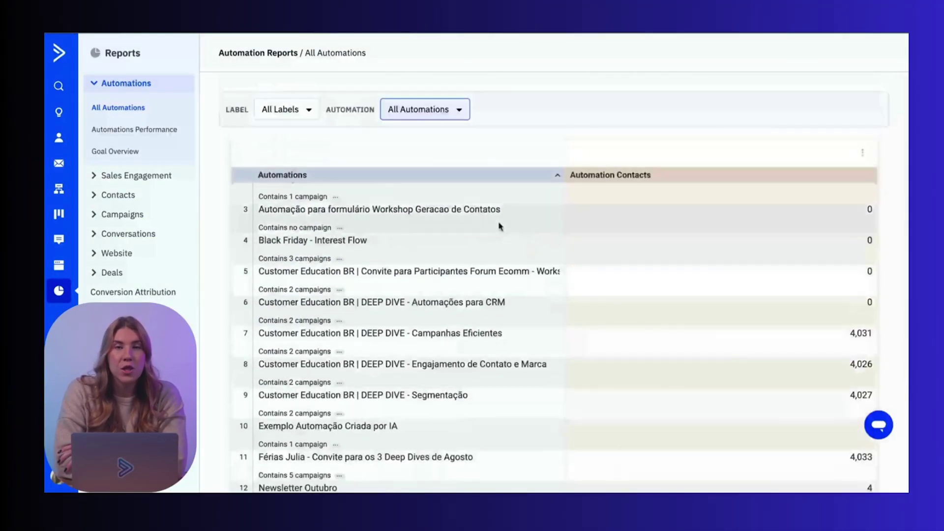
Step: Reveal the report links for an automation from its ellipsis menu
{"action": "left_click", "coordinate": [339, 228]}
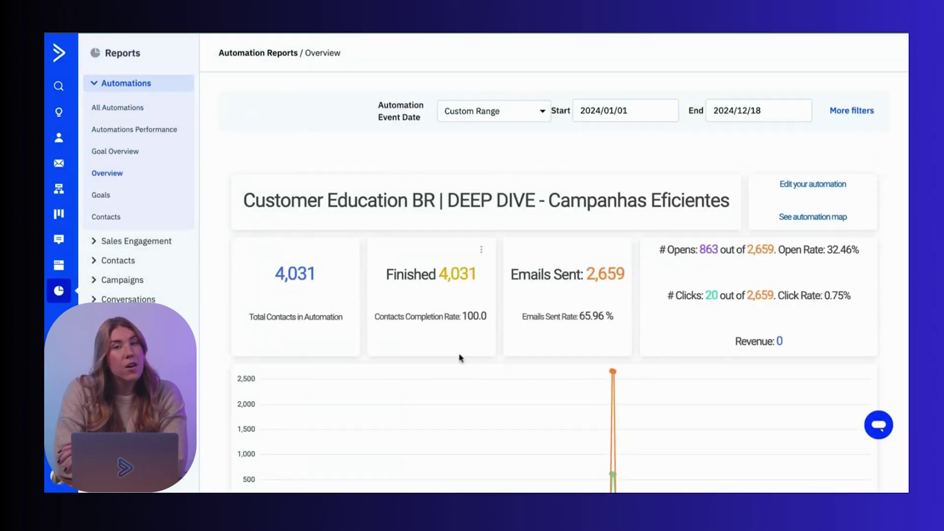
{"action": "scroll", "coordinate": [457, 369], "scroll_direction": "down", "scroll_amount": 2}
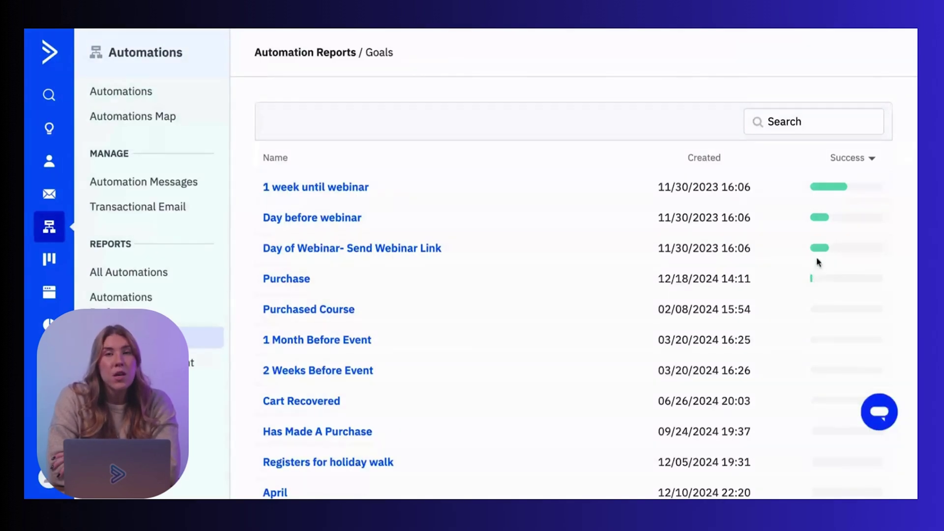
{"action": "mouse_move", "coordinate": [828, 188]}
{"action": "scroll", "coordinate": [542, 255], "scroll_direction": "down", "scroll_amount": 3}
{"action": "scroll", "coordinate": [543, 255], "scroll_direction": "up", "scroll_amount": 2}
{"action": "scroll", "coordinate": [543, 255], "scroll_direction": "up", "scroll_amount": 1}
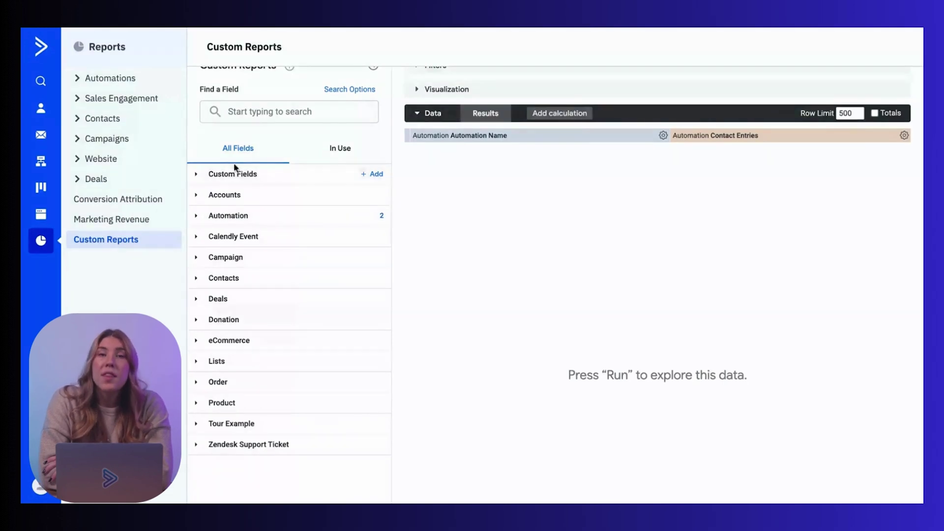
Step: Expand the Automation and Campaign field categories to show their dimensions and measures
{"action": "left_click", "coordinate": [208, 215]}
{"action": "scroll", "coordinate": [205, 273], "scroll_direction": "down", "scroll_amount": 2}
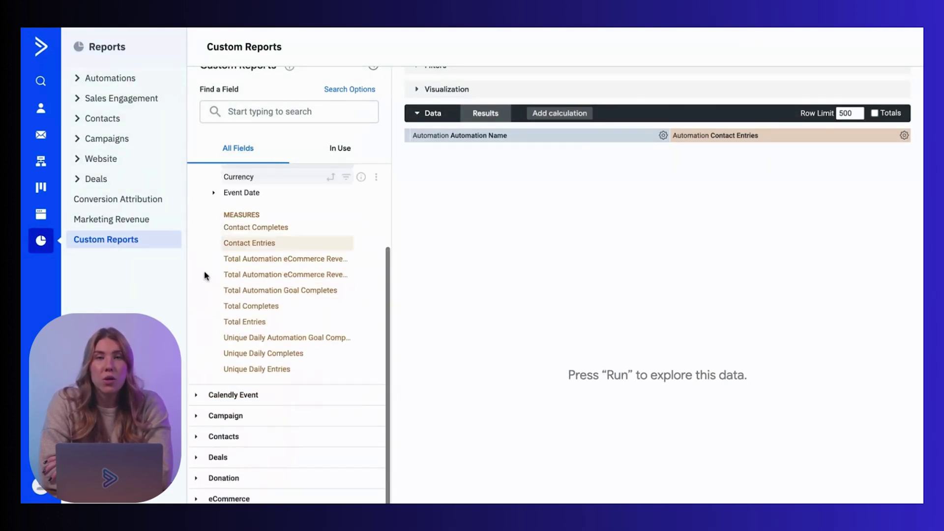
{"action": "left_click", "coordinate": [196, 415]}
{"action": "scroll", "coordinate": [248, 415], "scroll_direction": "down", "scroll_amount": 1}
{"action": "scroll", "coordinate": [273, 329], "scroll_direction": "down", "scroll_amount": 2}
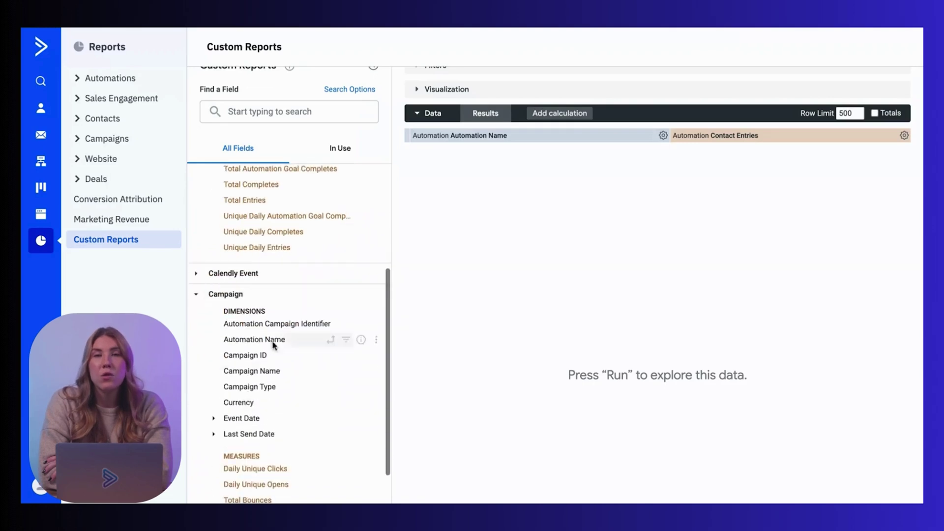
Step: Download the opens-and-clicks tile data as a CSV file
{"action": "left_click", "coordinate": [231, 341]}
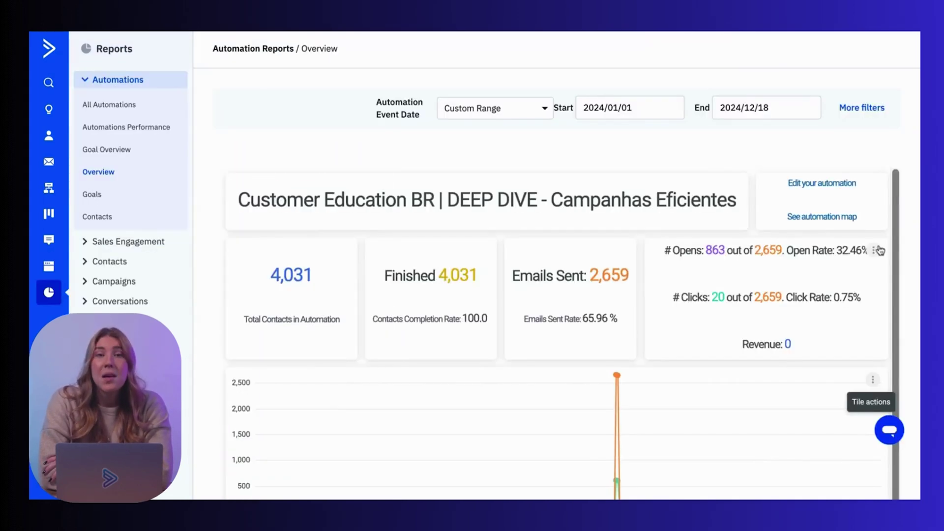
{"action": "left_click", "coordinate": [873, 250]}
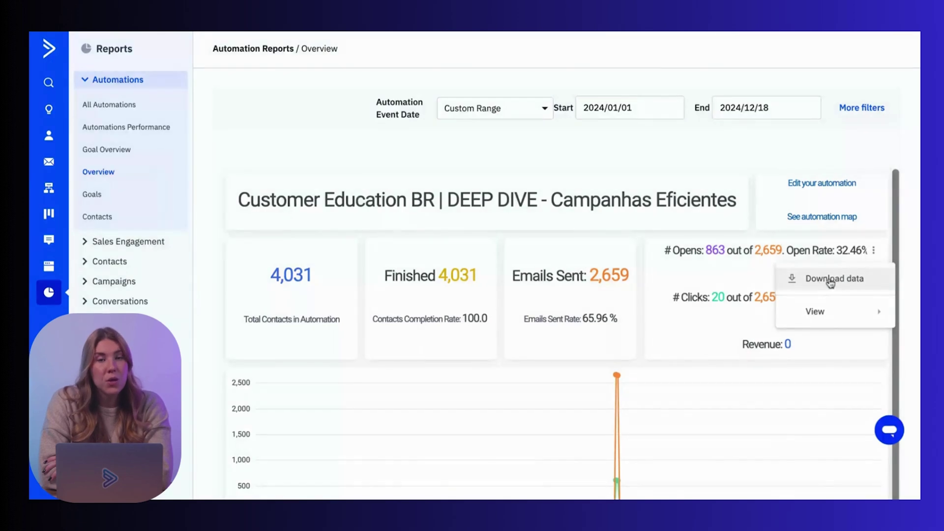
{"action": "left_click", "coordinate": [819, 285]}
{"action": "left_click", "coordinate": [605, 232]}
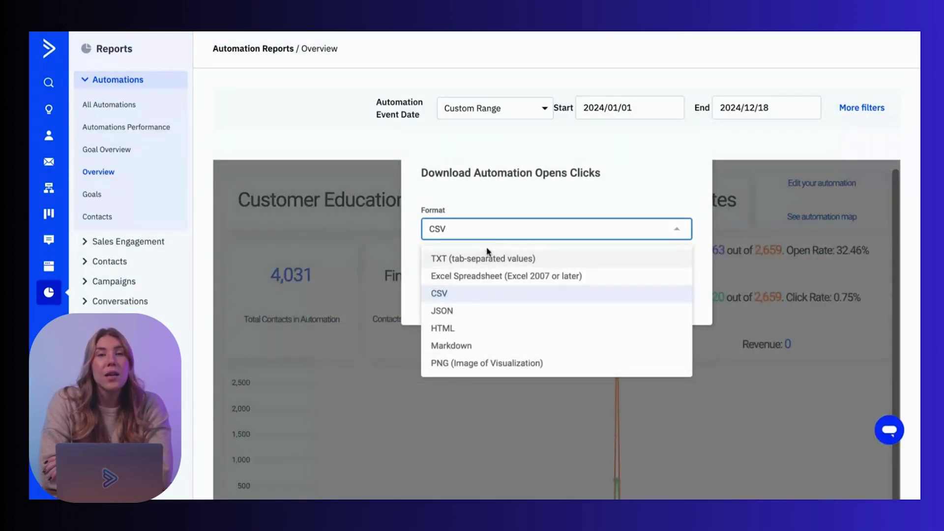
{"action": "left_click", "coordinate": [510, 205]}
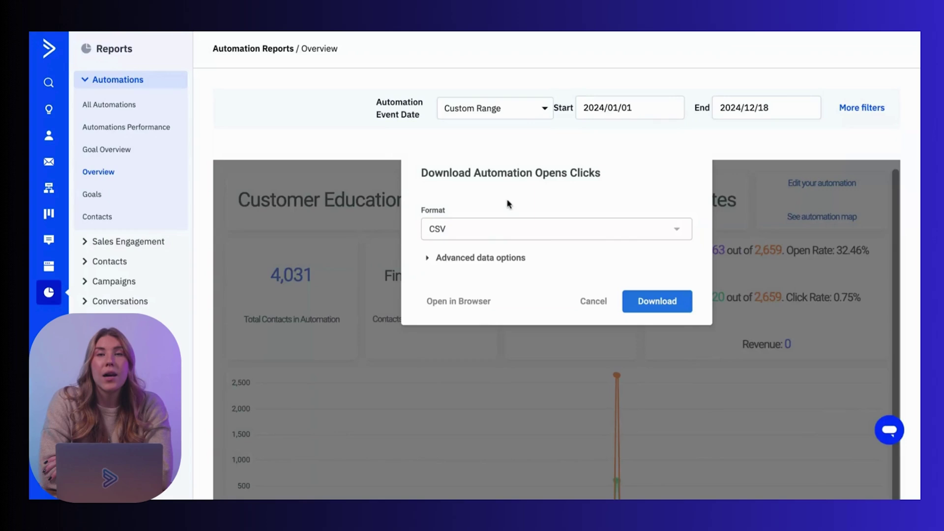
{"action": "left_click", "coordinate": [657, 303]}
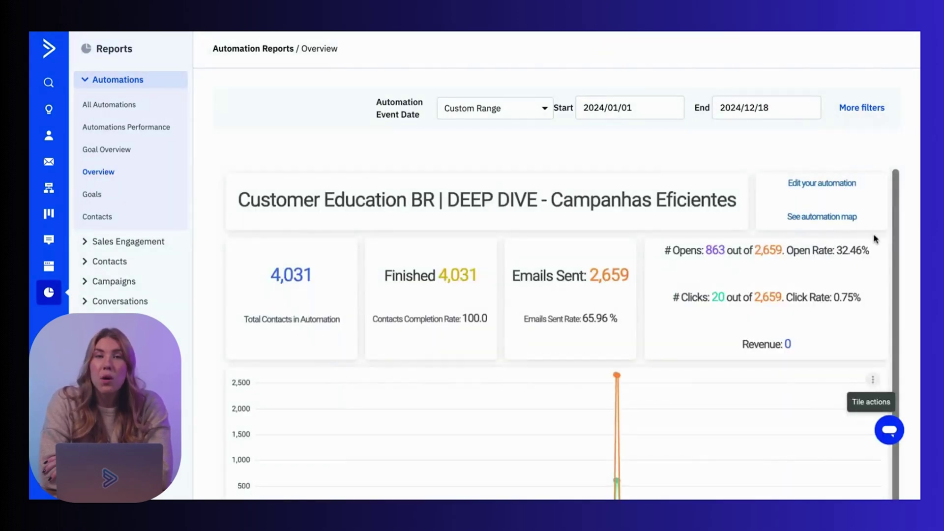
Step: Reopen the opens-and-clicks tile's export settings to show the format choices again
{"action": "left_click", "coordinate": [872, 249]}
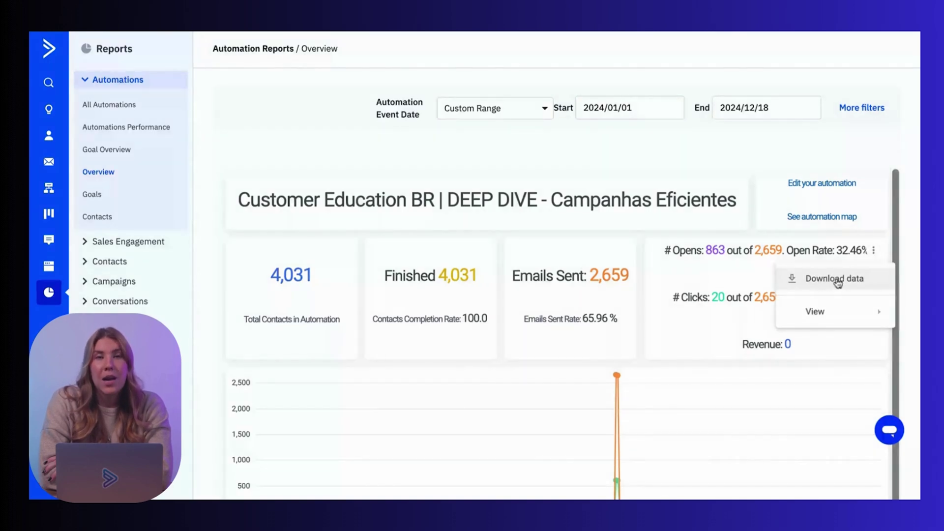
{"action": "left_click", "coordinate": [822, 283]}
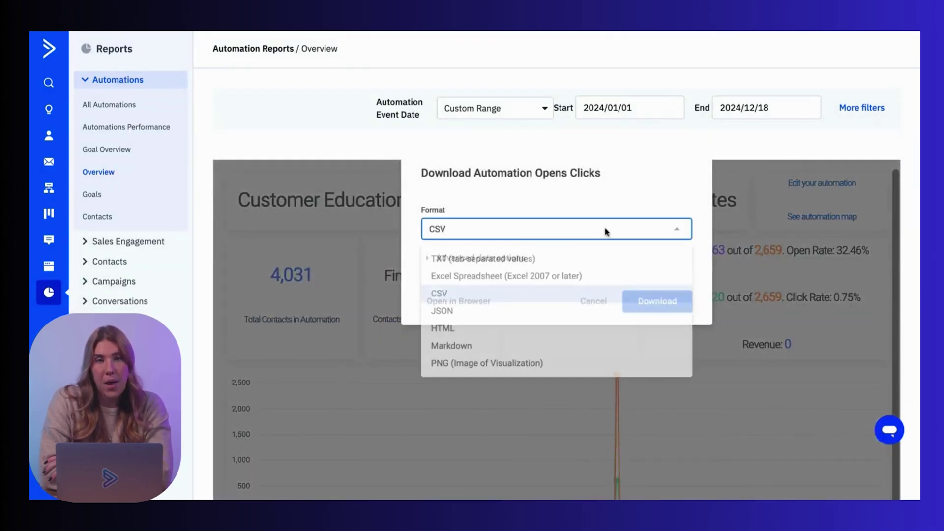